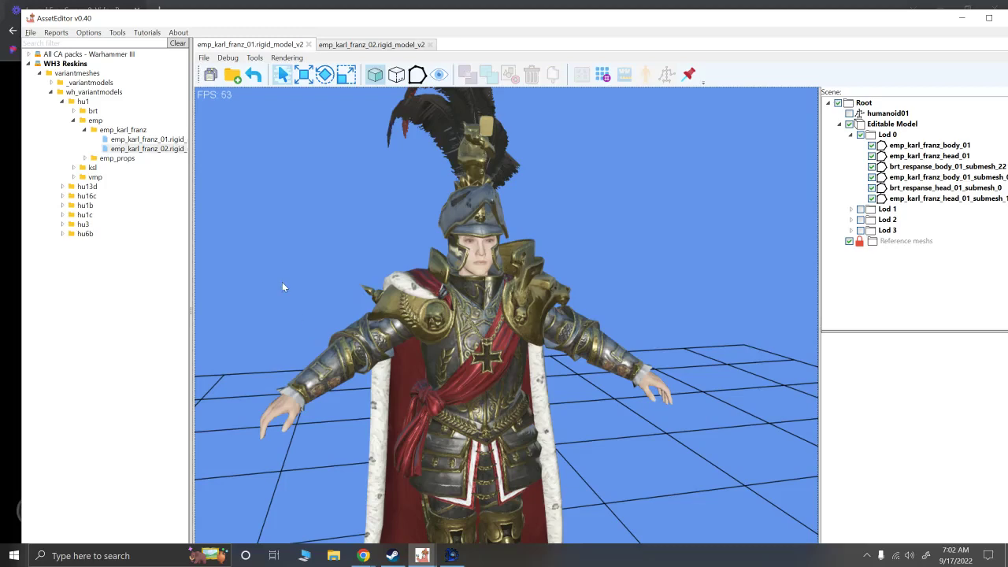
Orbit the helmeted emp_karl_franz_01 model, then switch to emp_karl_franz_02 and orbit its hair model.
mouse_move(282, 281)
mouse_down()
mouse_move(617, 282)
mouse_move(562, 282)
mouse_move(557, 267)
mouse_move(608, 269)
mouse_move(594, 312)
mouse_move(574, 314)
mouse_move(597, 334)
mouse_up()
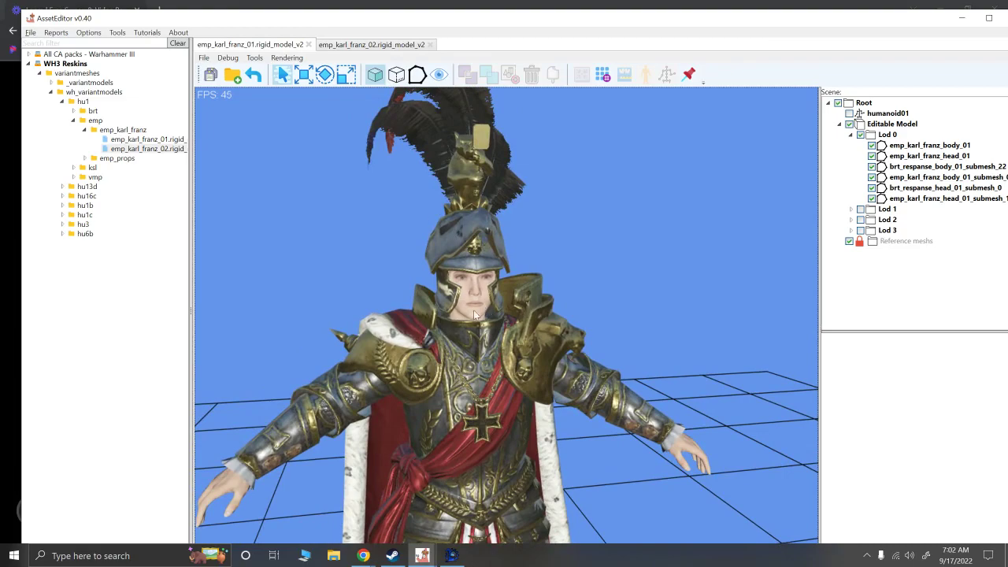
drag(462, 326, 476, 321)
click(342, 43)
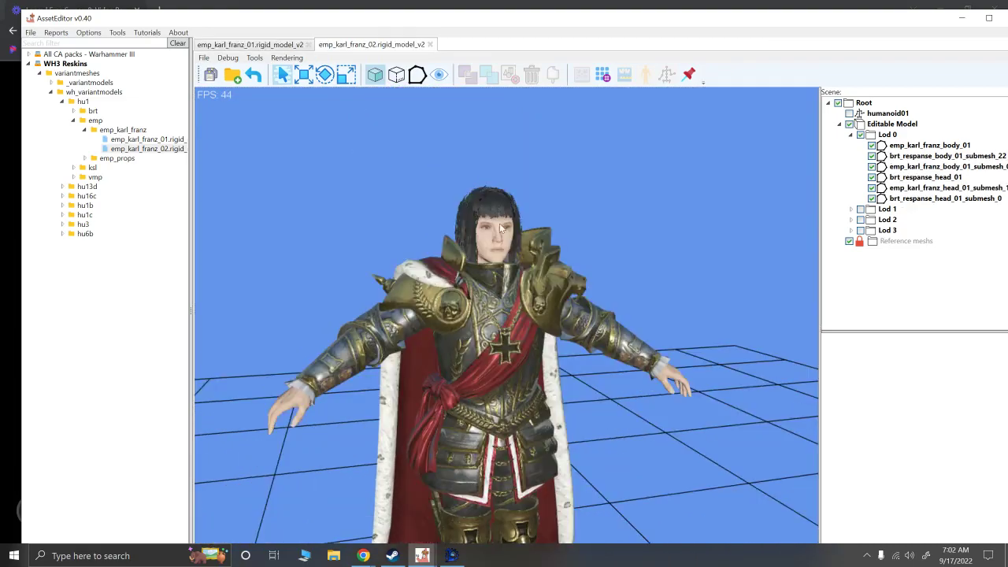
mouse_move(538, 265)
mouse_down()
mouse_move(557, 258)
mouse_move(552, 281)
mouse_move(509, 298)
mouse_up()
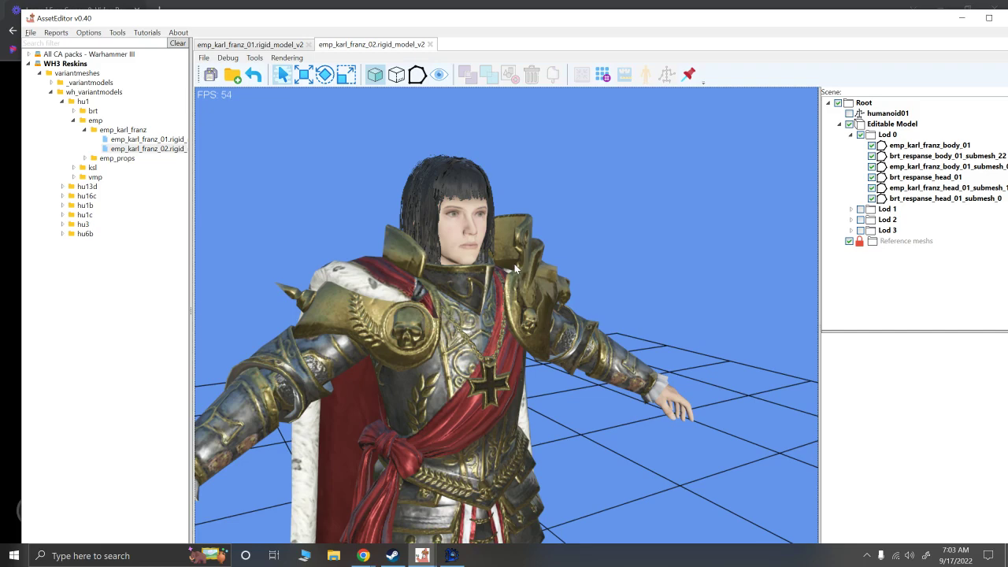
drag(514, 264, 529, 205)
mouse_move(483, 284)
mouse_down()
mouse_move(510, 251)
mouse_move(517, 257)
mouse_up()
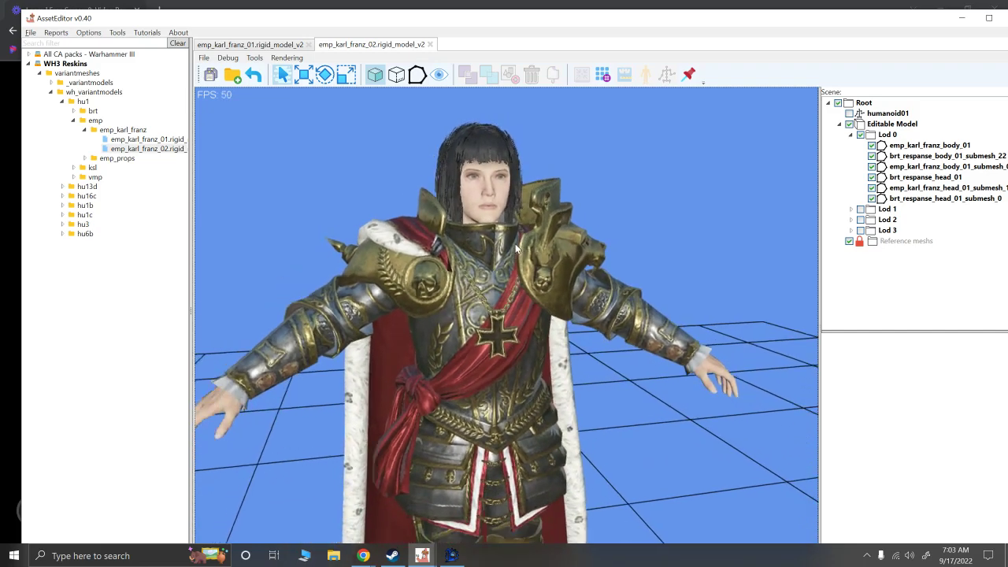
click(282, 46)
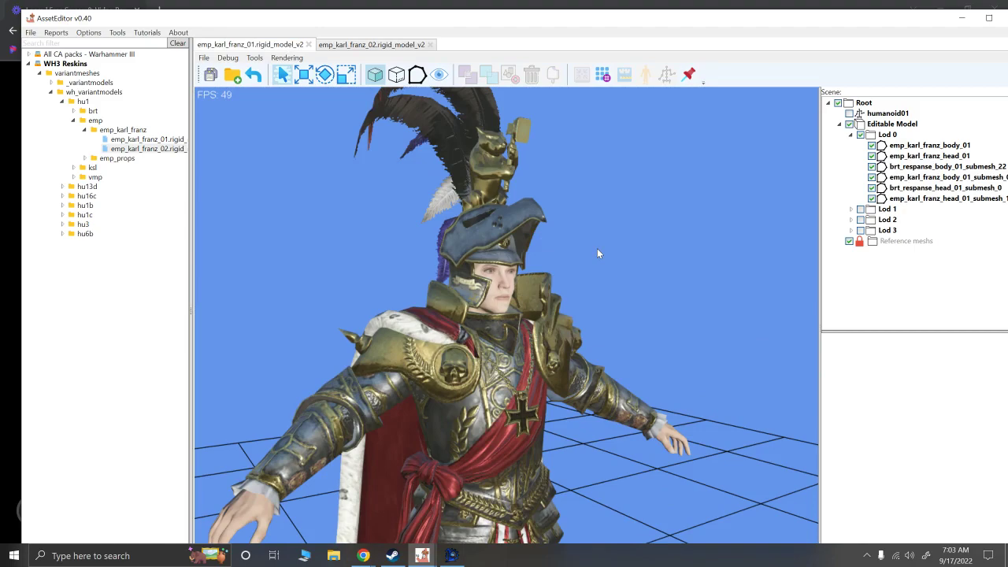
mouse_move(595, 249)
mouse_down()
mouse_move(578, 250)
mouse_move(592, 278)
mouse_move(576, 285)
mouse_move(471, 244)
mouse_up()
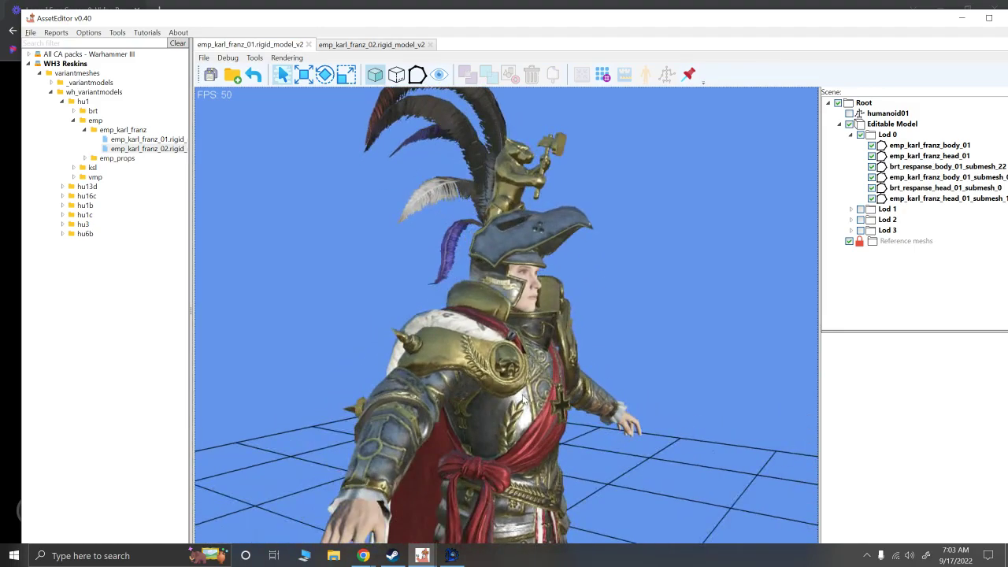
mouse_move(577, 343)
mouse_down()
mouse_move(558, 290)
mouse_move(541, 303)
mouse_move(480, 307)
mouse_move(521, 378)
mouse_move(565, 383)
mouse_up()
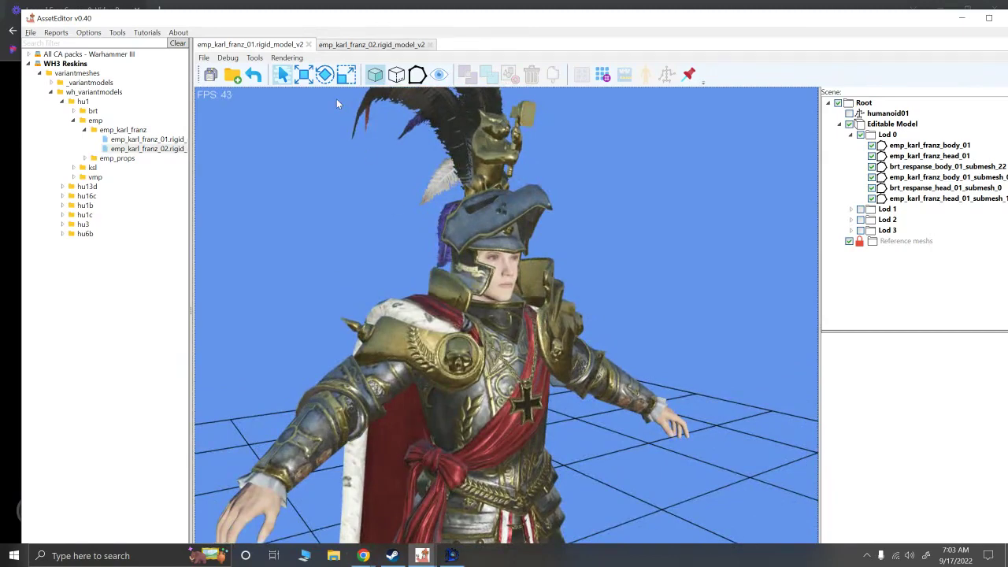
click(344, 45)
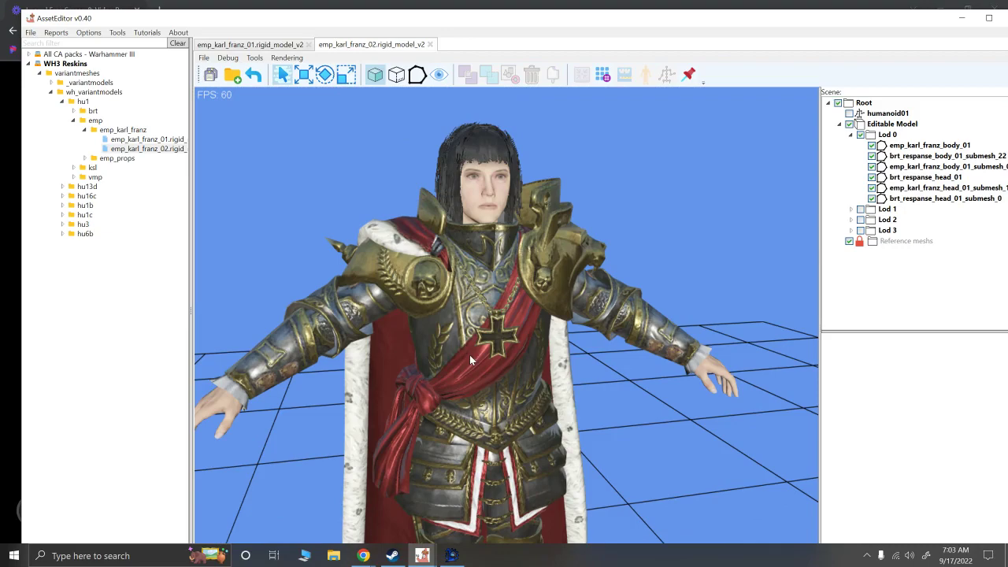
mouse_move(469, 354)
mouse_down()
mouse_move(489, 355)
mouse_move(465, 338)
mouse_move(464, 376)
mouse_move(495, 395)
mouse_move(445, 359)
mouse_move(499, 366)
mouse_up()
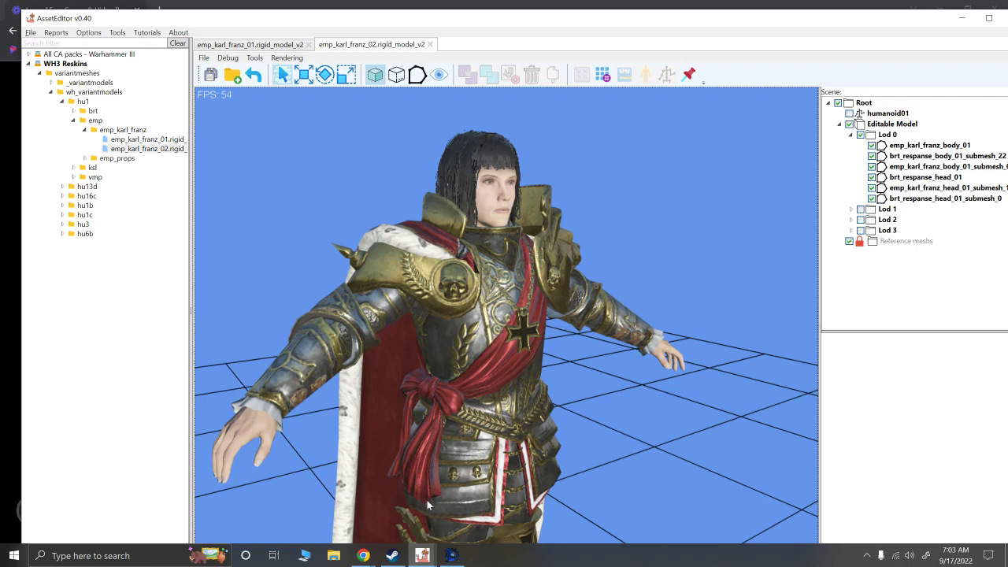
mouse_move(453, 555)
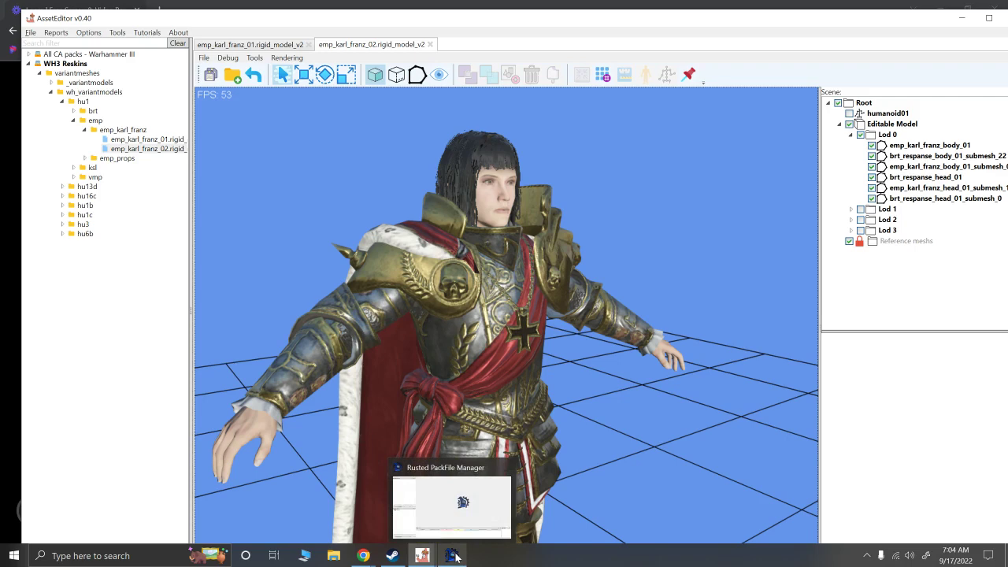
Bring Rusted PackFile Manager forward and browse the PackFile menu's Open commands.
click(453, 495)
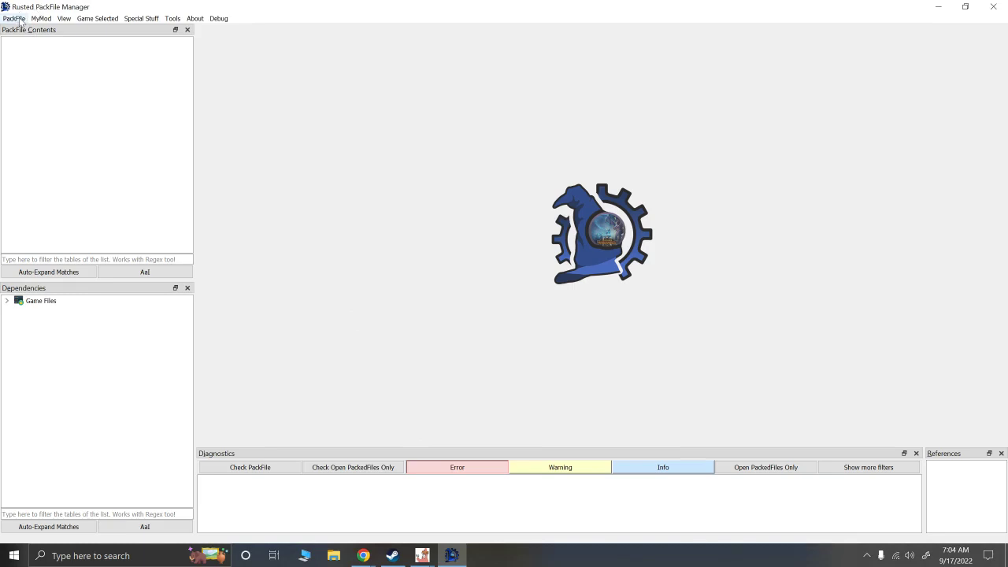
click(6, 22)
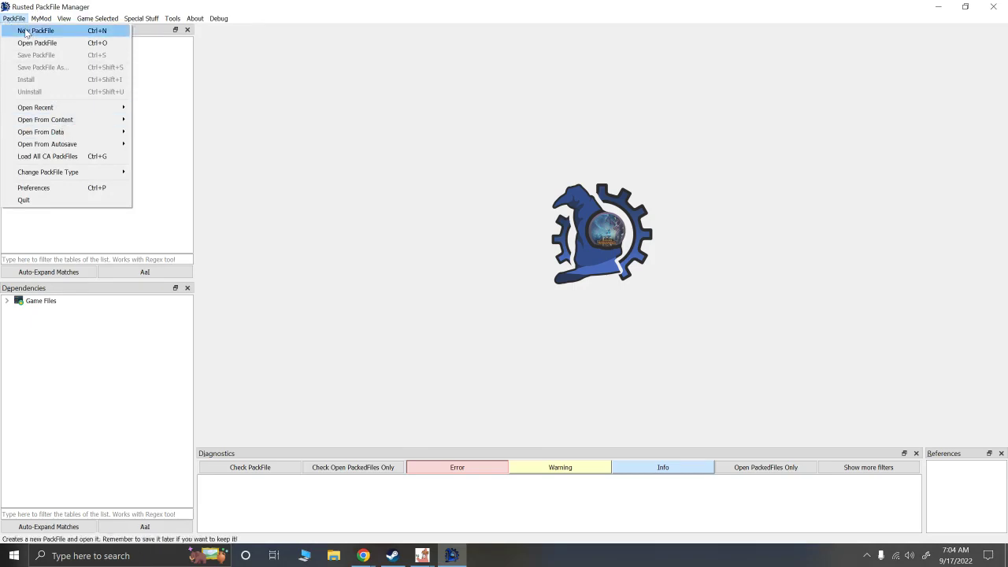
mouse_move(57, 135)
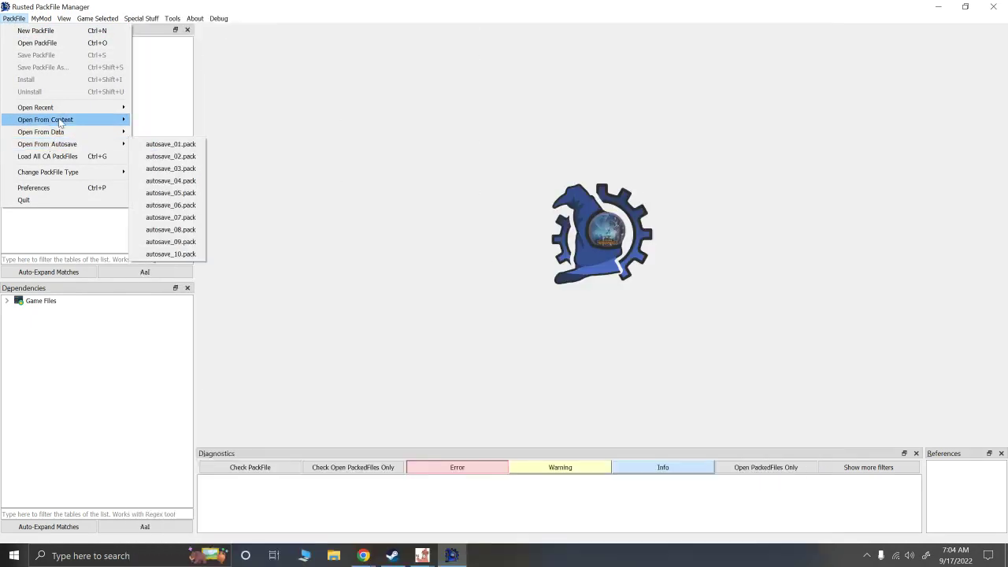
mouse_move(130, 119)
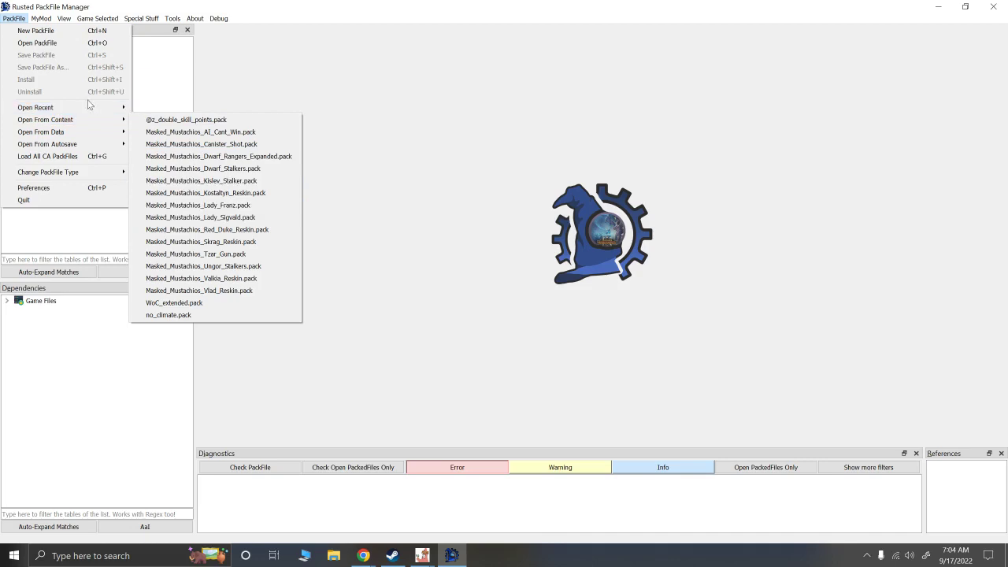
Start opening a pack and browse E: > SteamLibrary > steamapps > workshop > content.
mouse_move(79, 107)
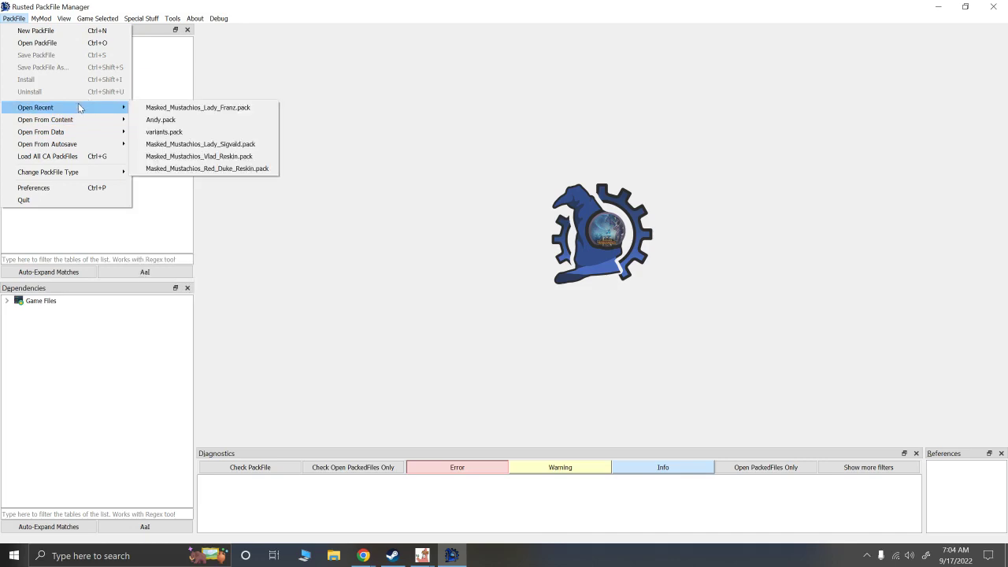
click(37, 42)
scroll(79, 213, down, 10)
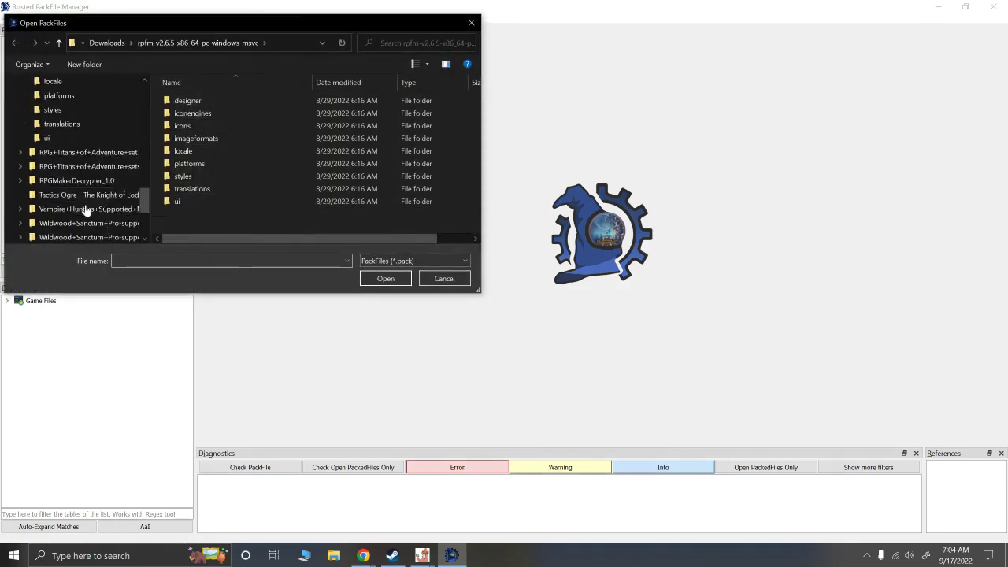
click(55, 211)
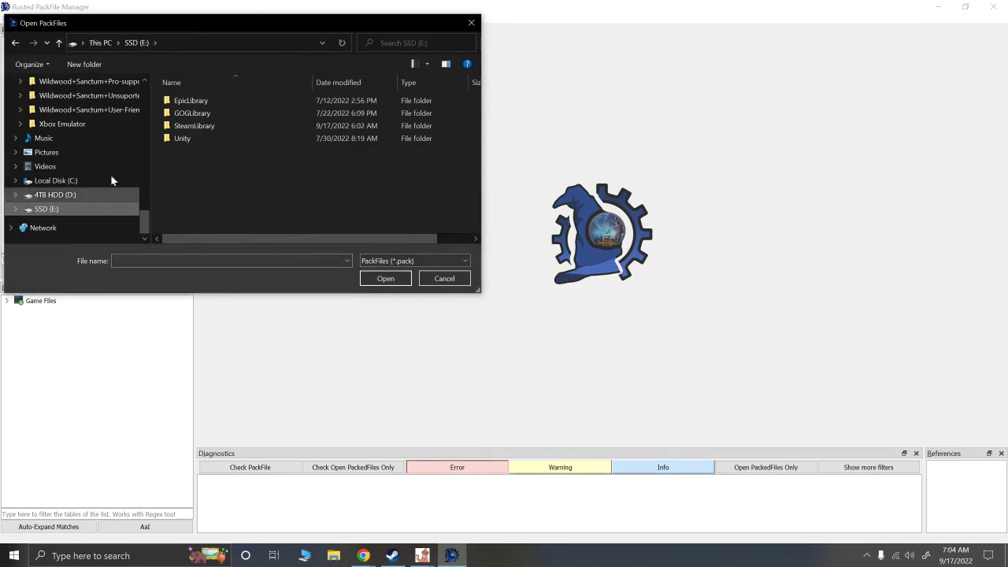
double_click(194, 127)
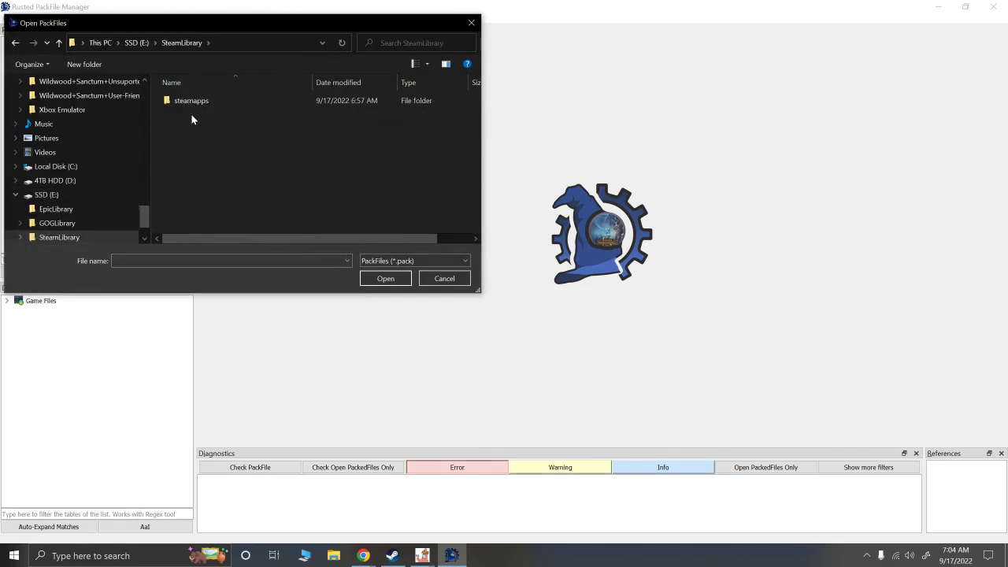
double_click(185, 103)
double_click(187, 165)
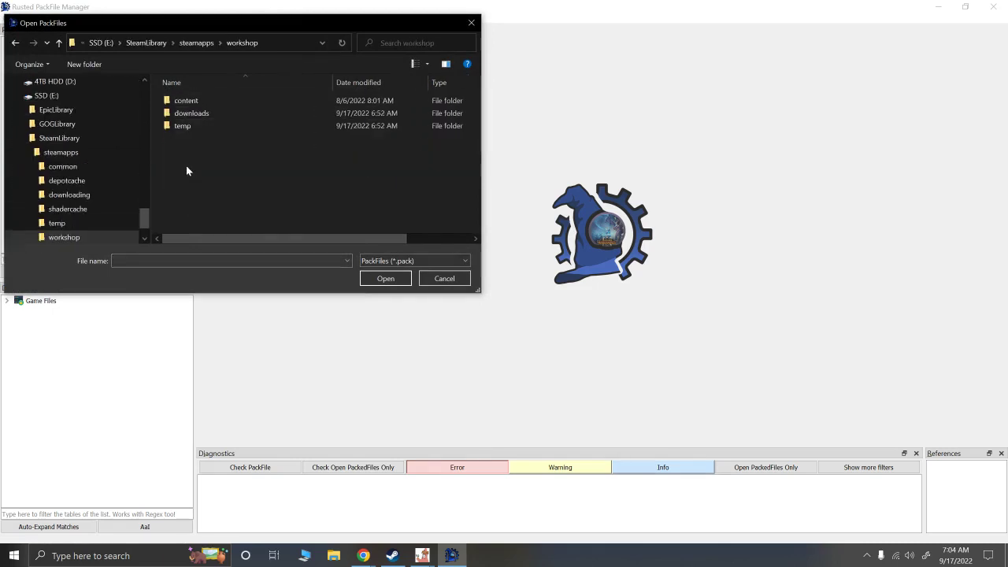
double_click(177, 104)
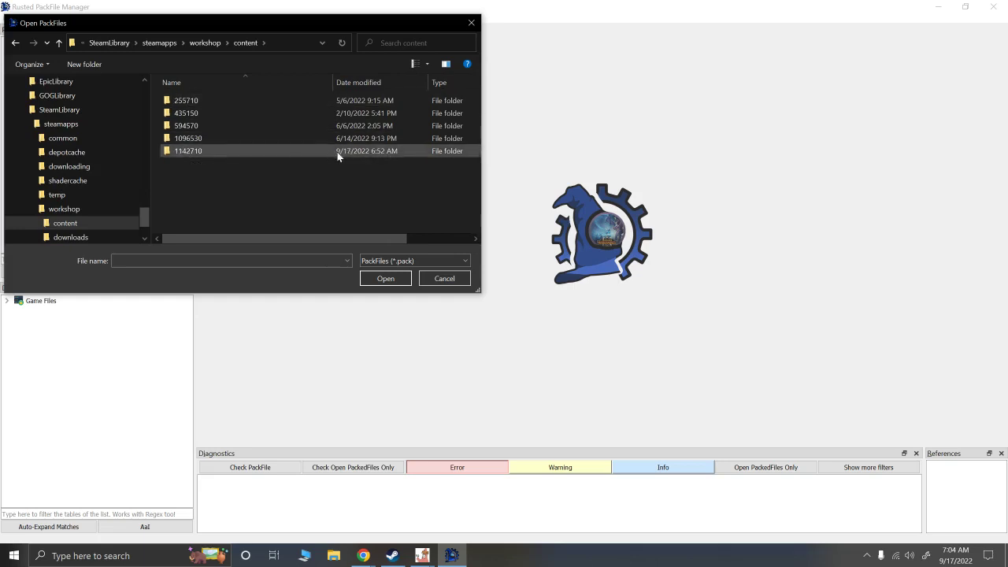
double_click(214, 152)
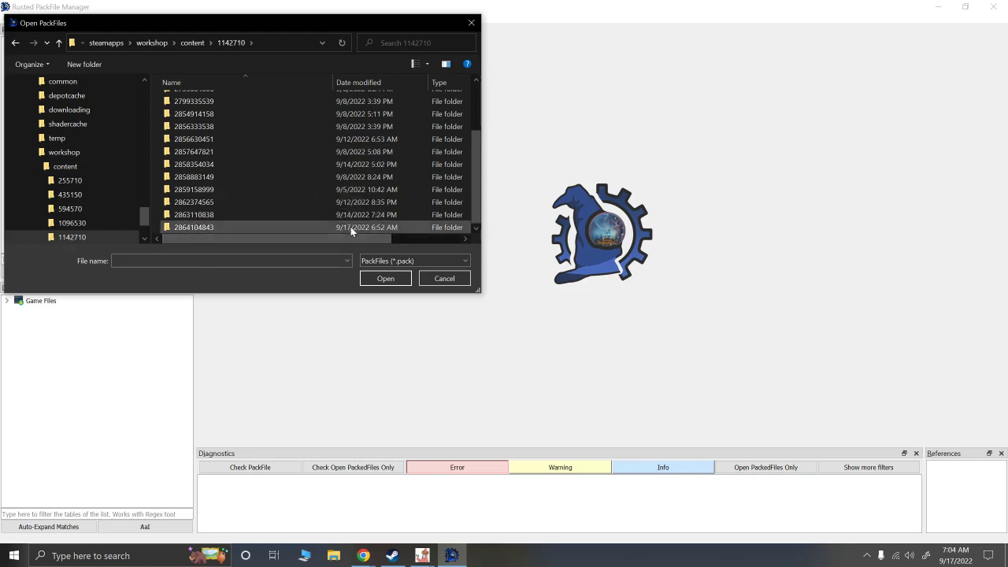
scroll(351, 226, down, 2)
double_click(192, 227)
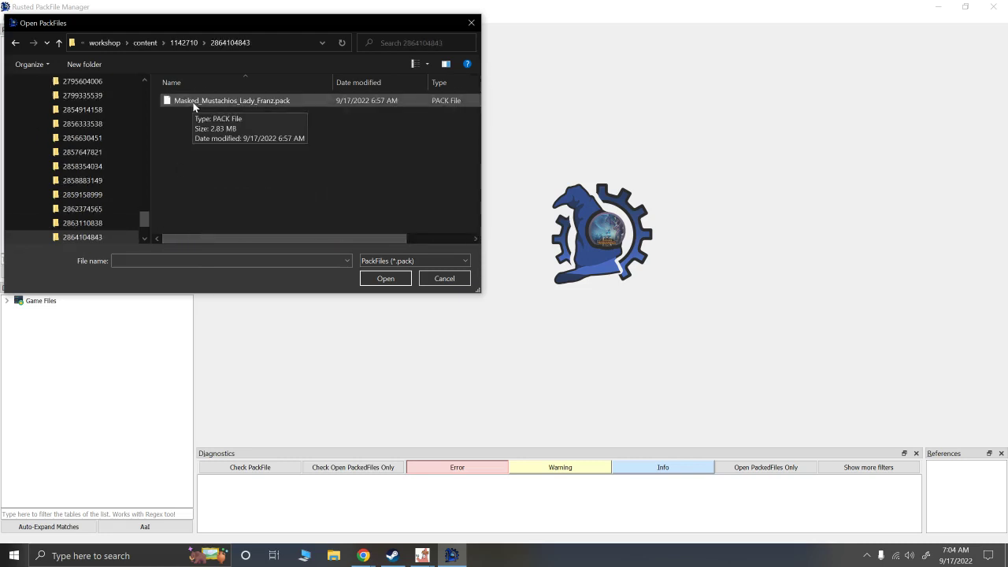
double_click(169, 101)
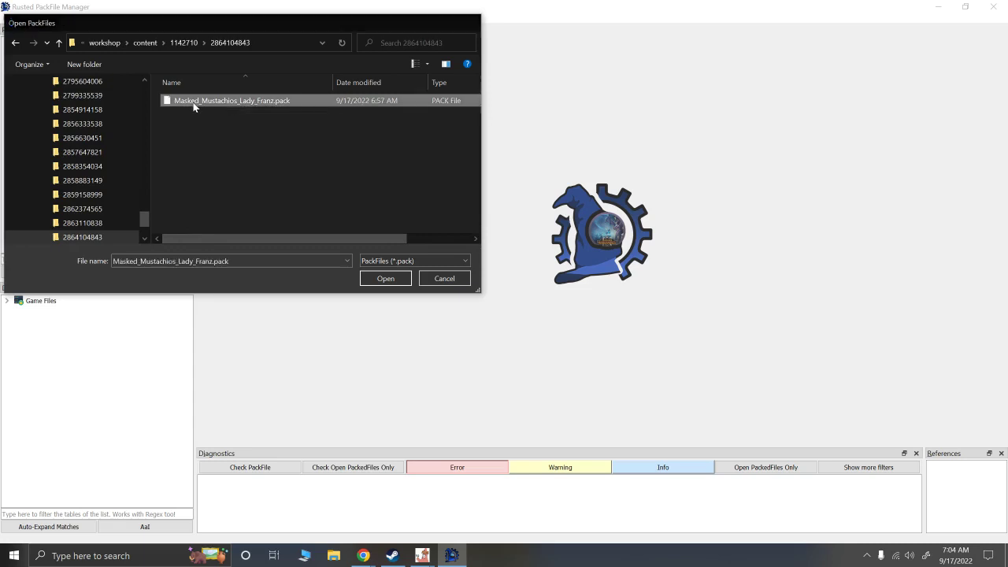
Expand variantmeshes > variantmeshdefinitions and wh_variantmodels > hu1 > emp > emp_karl_franz, widening the panel.
click(7, 44)
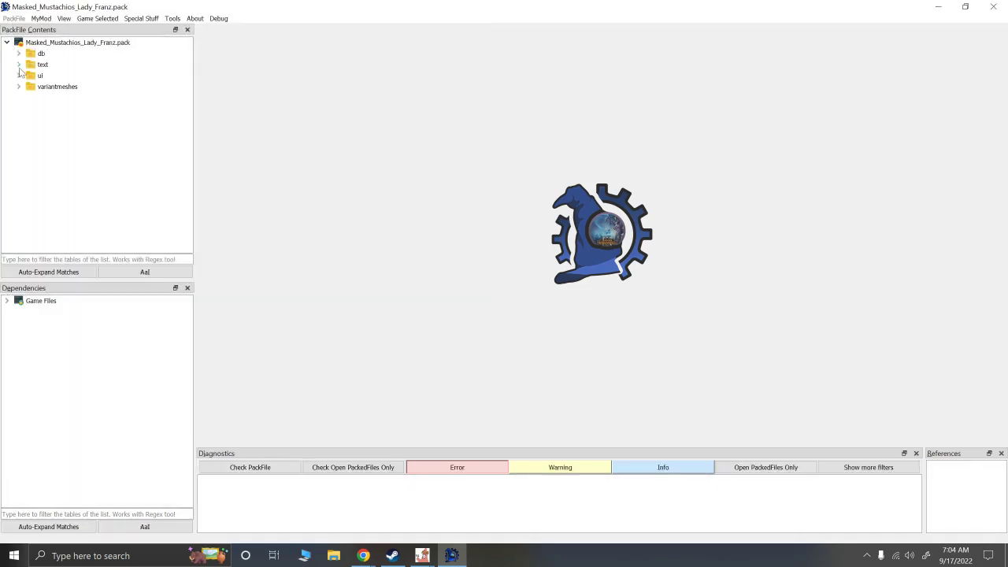
click(19, 87)
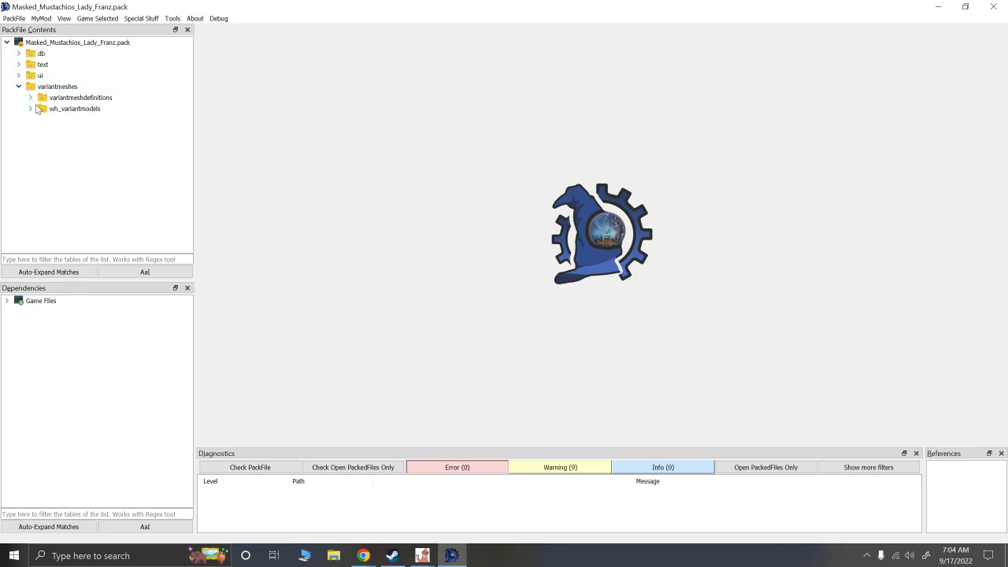
click(30, 98)
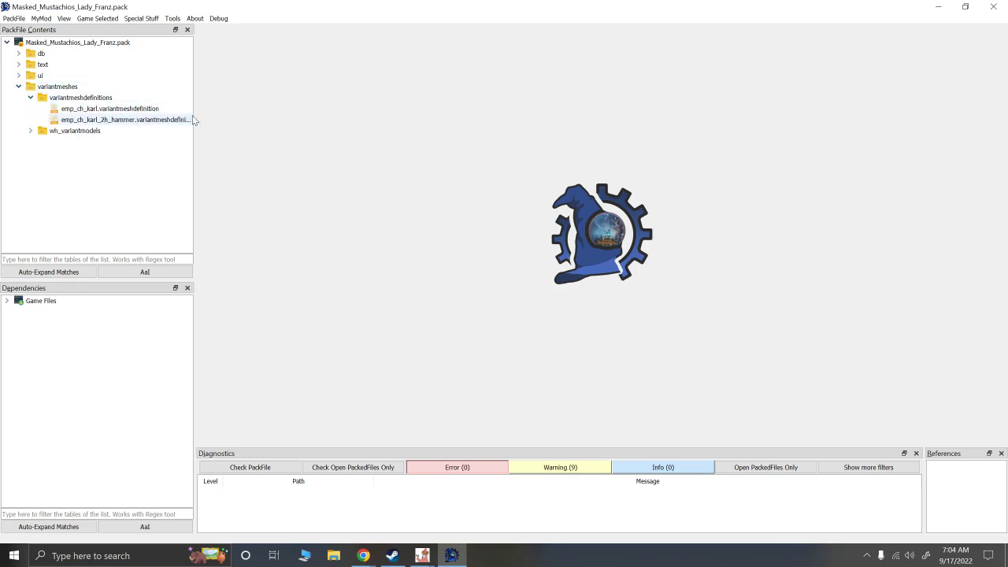
drag(195, 116, 210, 118)
click(31, 130)
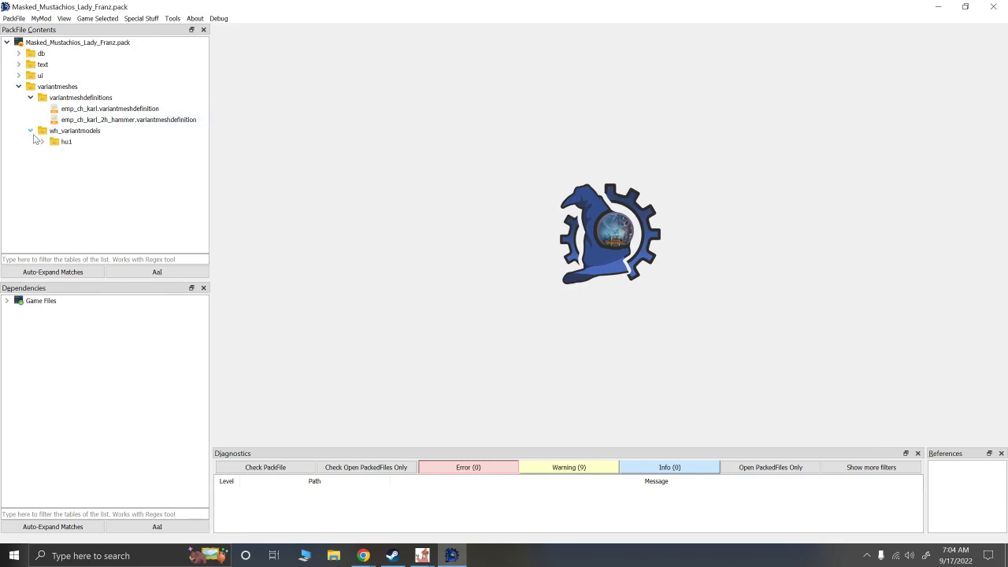
click(43, 142)
click(54, 152)
click(66, 164)
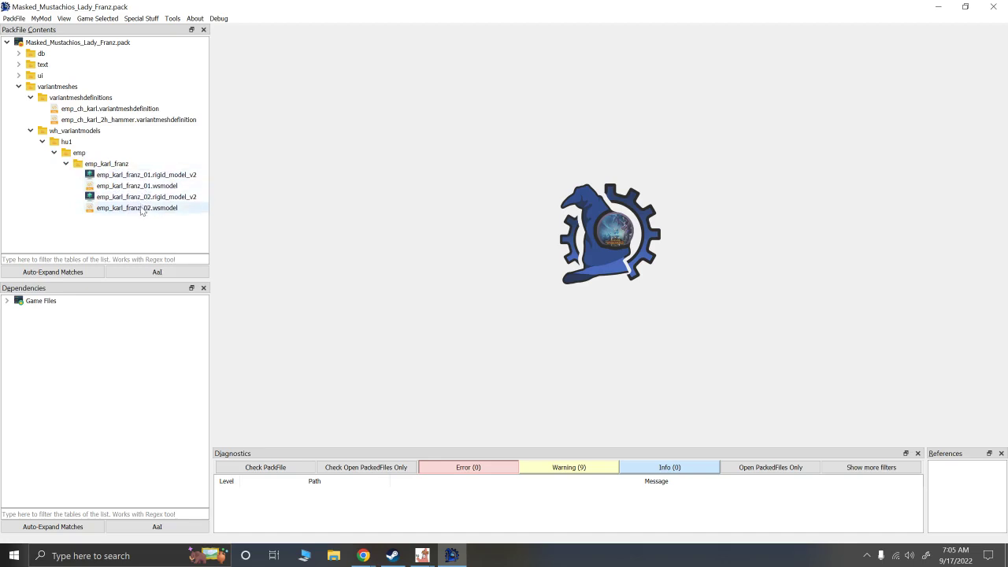
In the emp_ch_karl variantmeshdefinition, change the body model to emp_karl_franz_02.wsmodel.
click(93, 110)
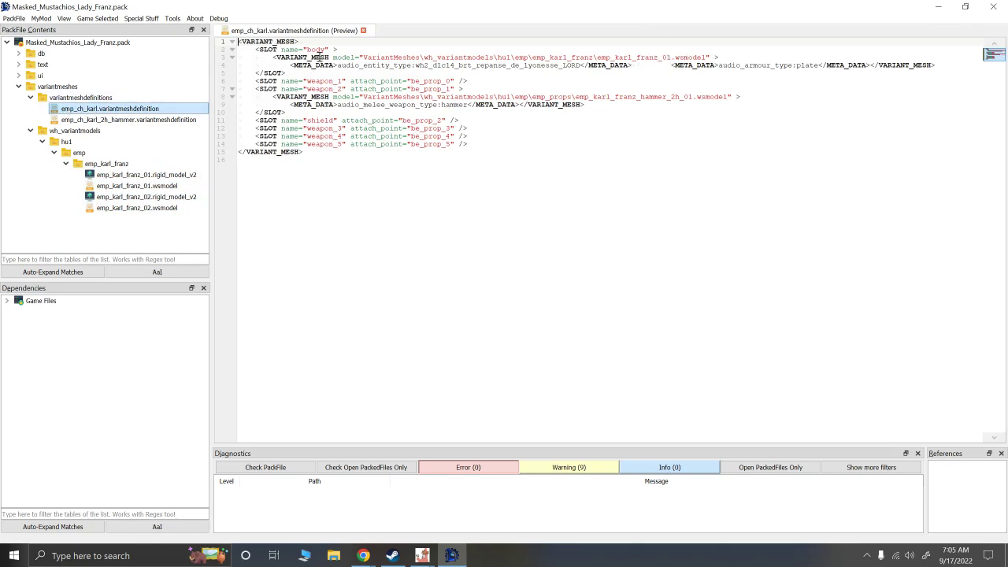
click(667, 57)
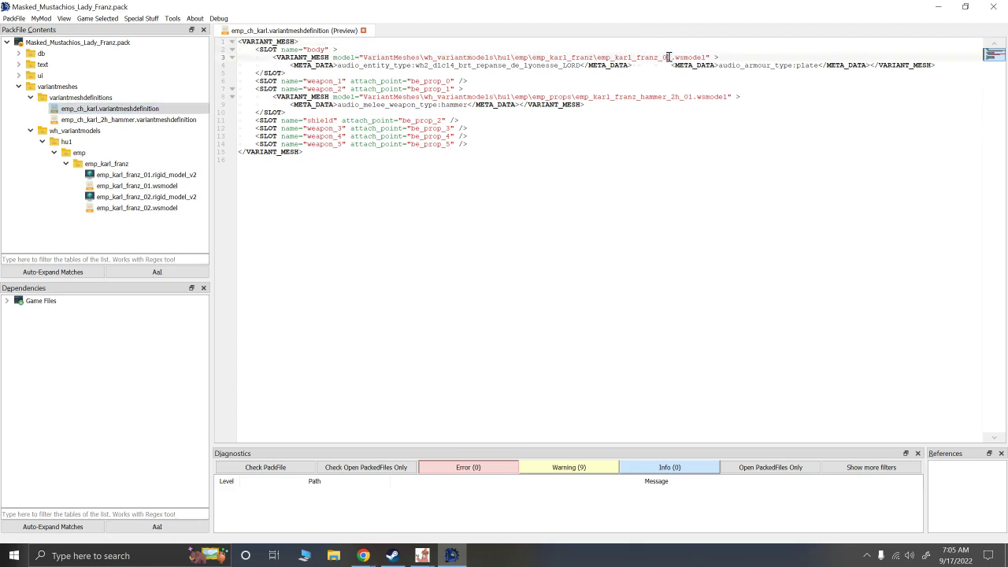
key(Delete)
text(2)
In the emp_ch_karl_2h_hammer definition, change the body model to emp_karl_franz_02.wsmodel.
click(177, 122)
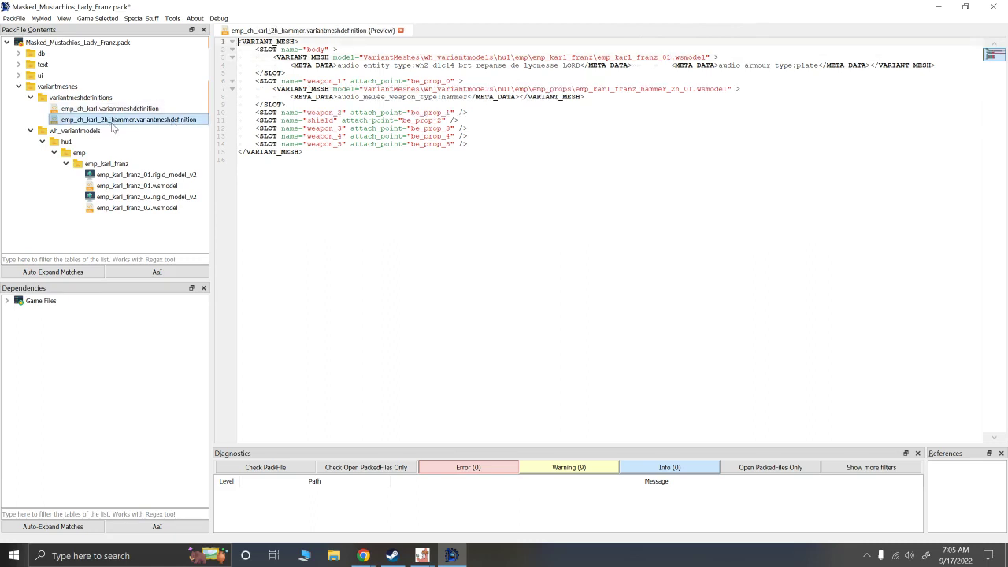
click(669, 57)
text(2)
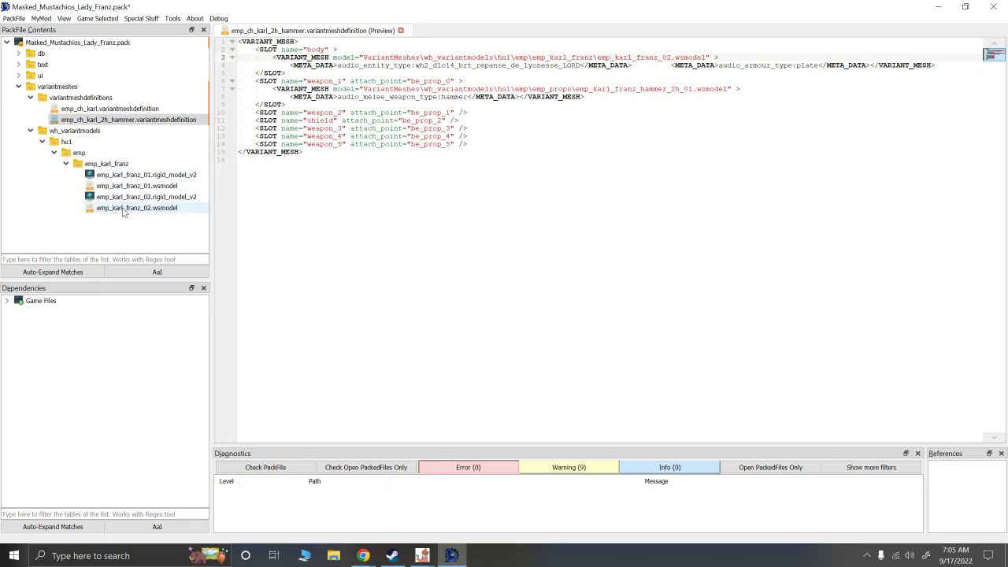
click(14, 19)
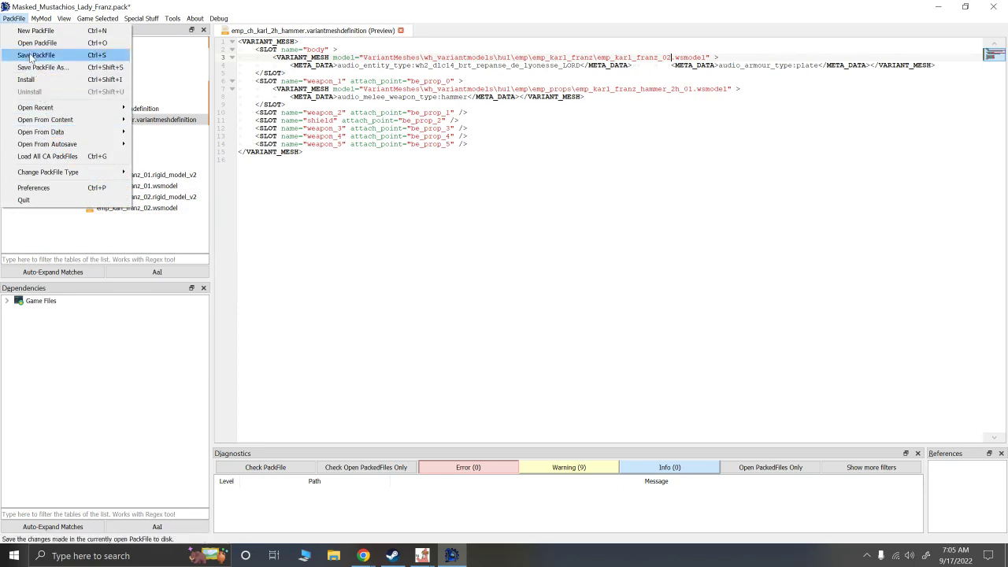
click(64, 18)
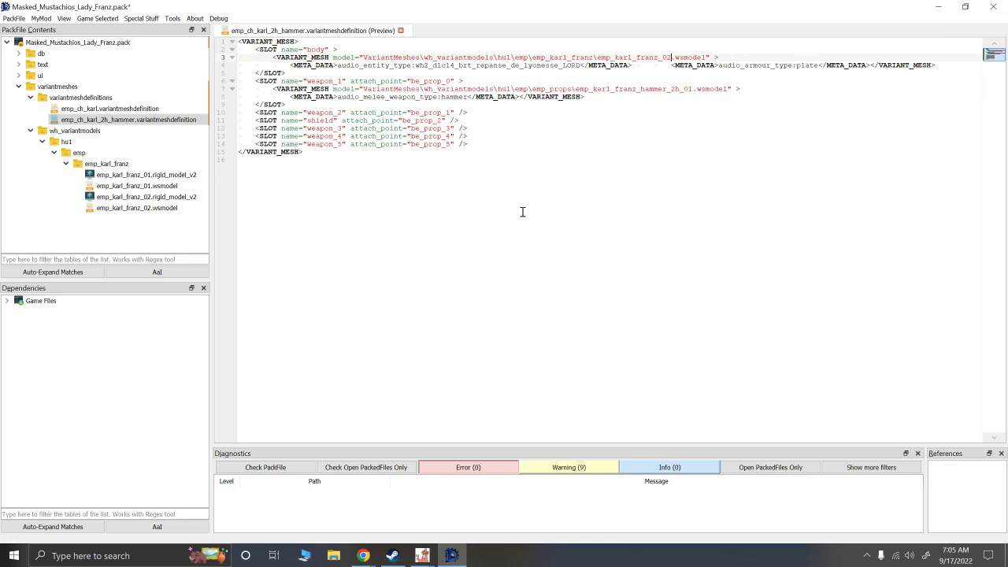
click(365, 561)
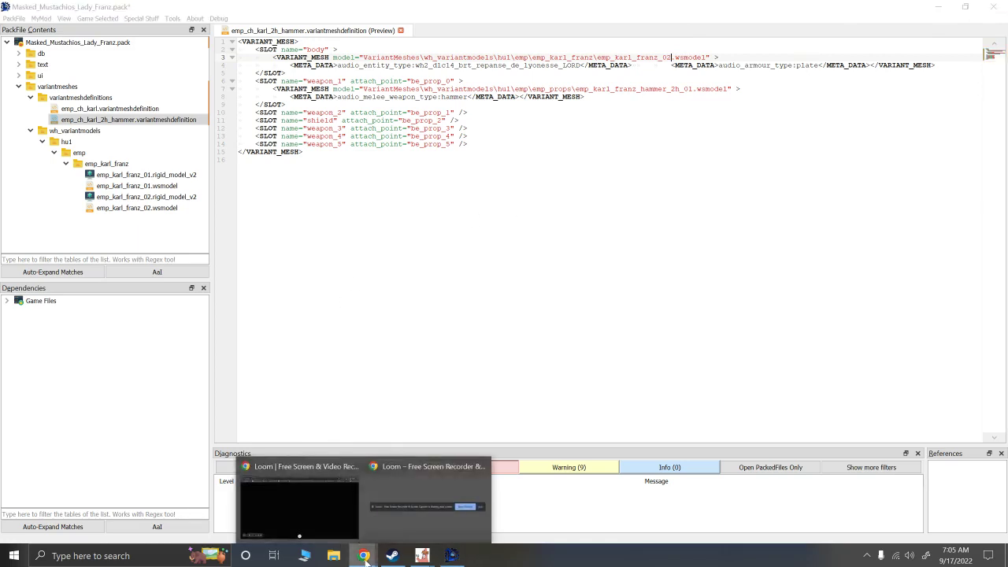